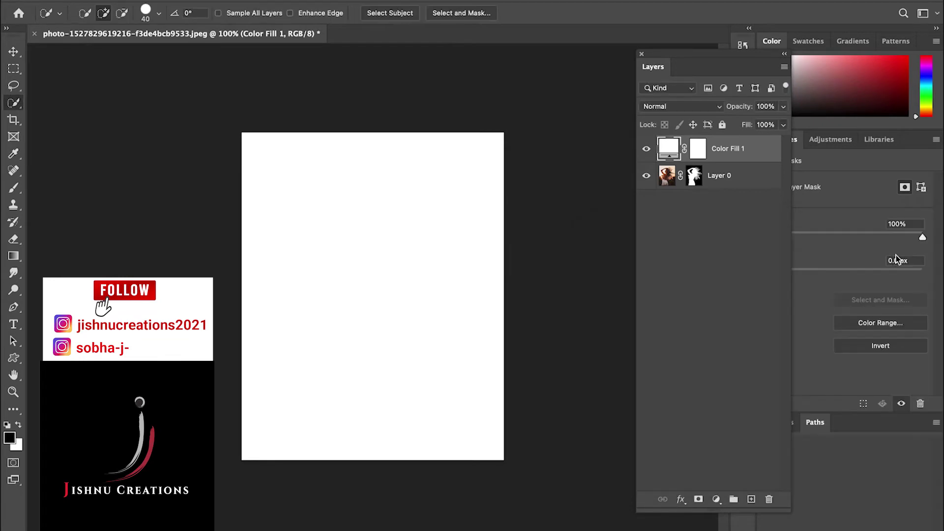
# - Move the Color Fill 1 layer below Layer 0, and place the bonfire photo on the canvas at about X 418.5 px, Y 300 px
pyautogui.moveTo(667, 153); pyautogui.dragTo(660, 206)
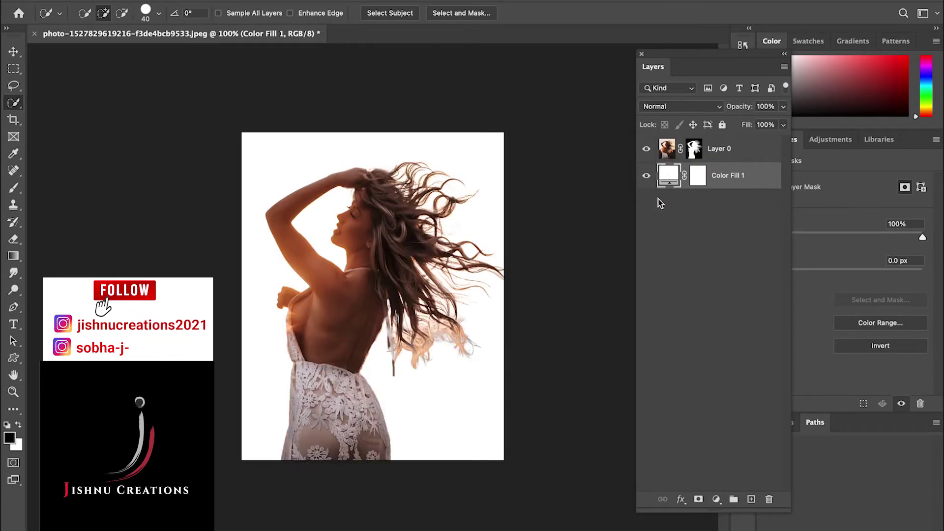
pyautogui.moveTo(470, 525)
pyautogui.moveTo(39, 522)
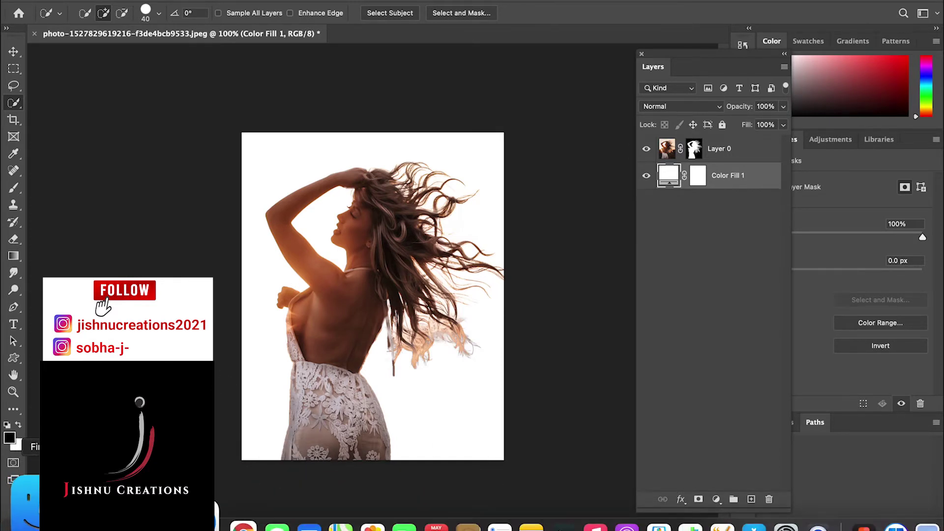
pyautogui.click(27, 506)
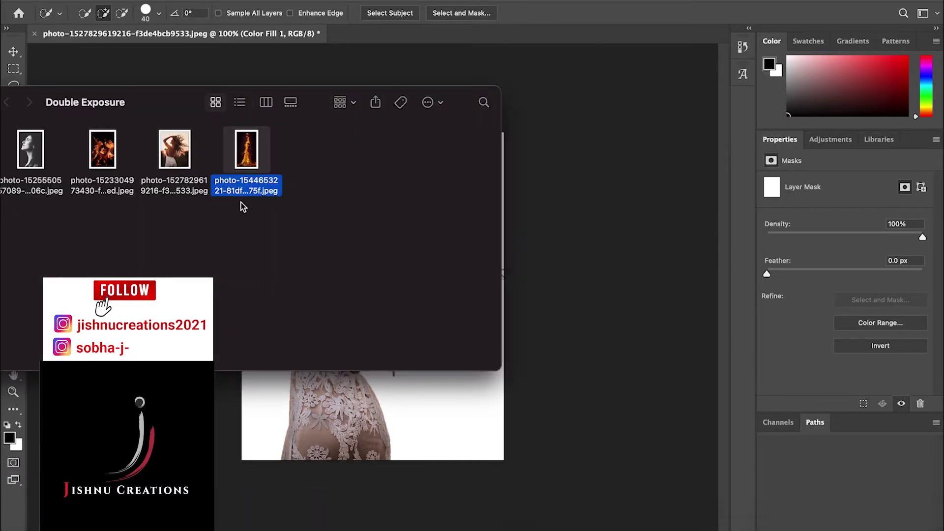
pyautogui.moveTo(235, 162); pyautogui.dragTo(362, 427)
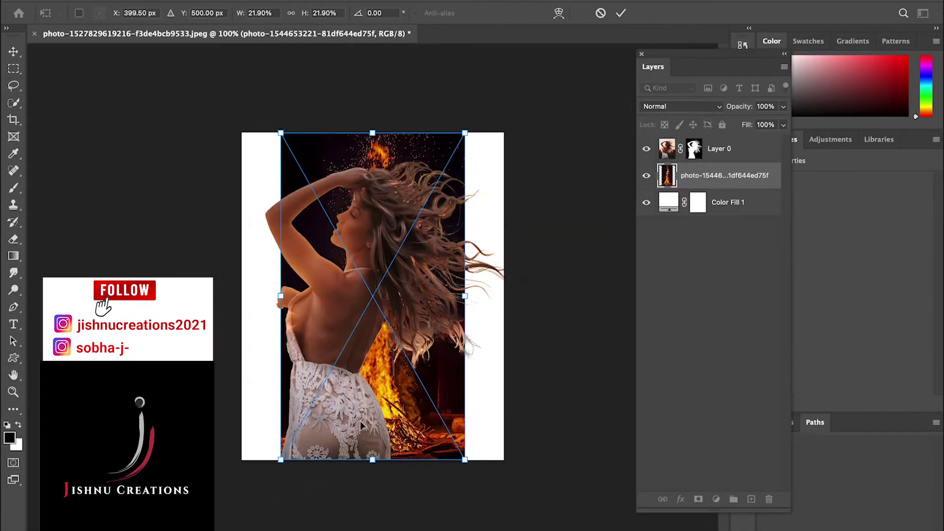
pyautogui.moveTo(404, 360); pyautogui.dragTo(411, 293)
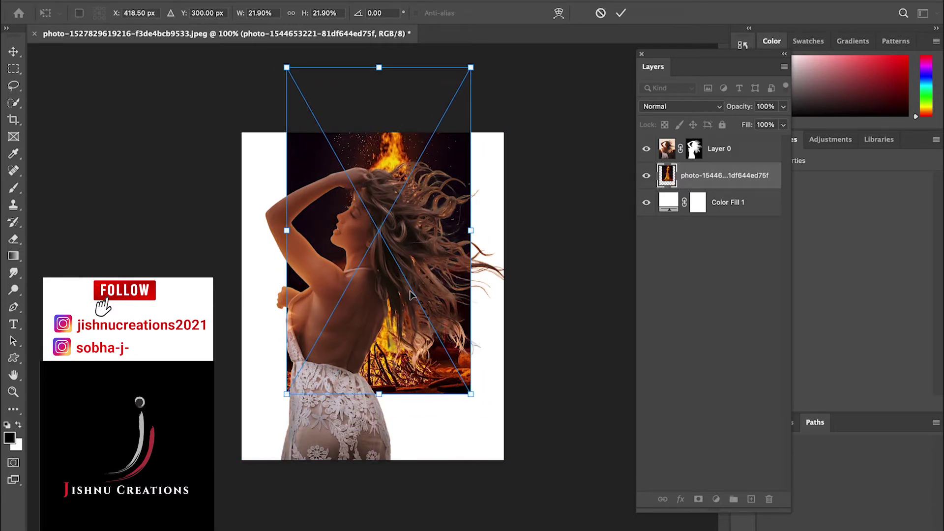
pyautogui.press('Return')
# - Move the bonfire layer above Layer 0, rotate it to about 174.9°, and shift it over the woman's hair
pyautogui.press('w')
pyautogui.moveTo(704, 185); pyautogui.dragTo(698, 145)
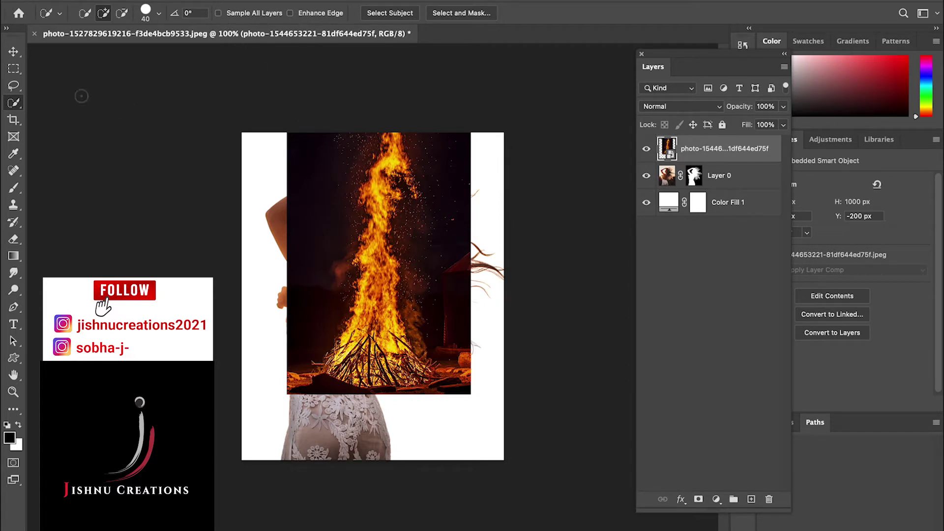
pyautogui.press('v')
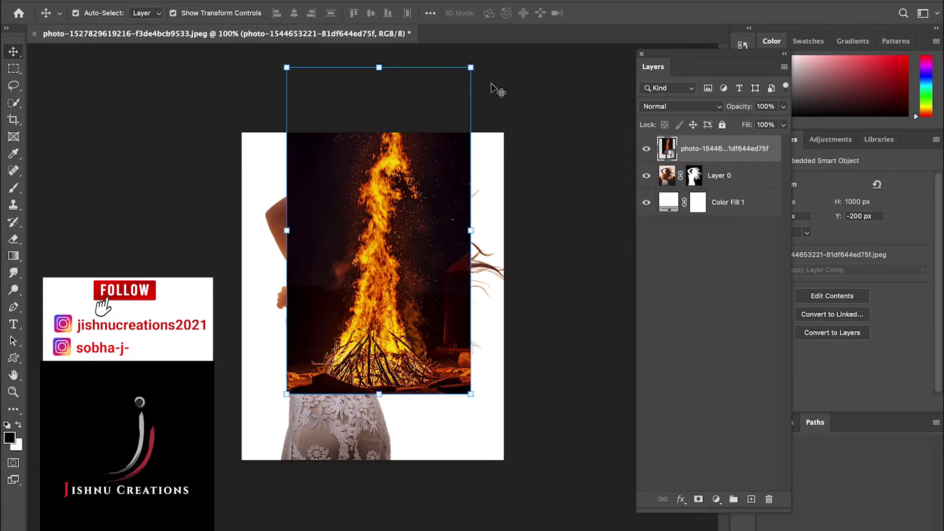
pyautogui.moveTo(474, 59); pyautogui.dragTo(276, 466)
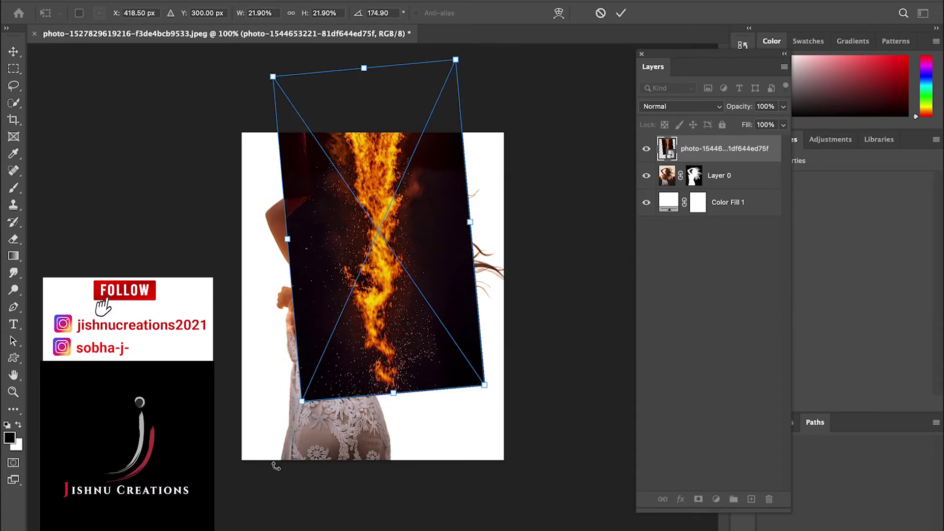
pyautogui.press('Return')
pyautogui.moveTo(402, 280); pyautogui.dragTo(442, 347)
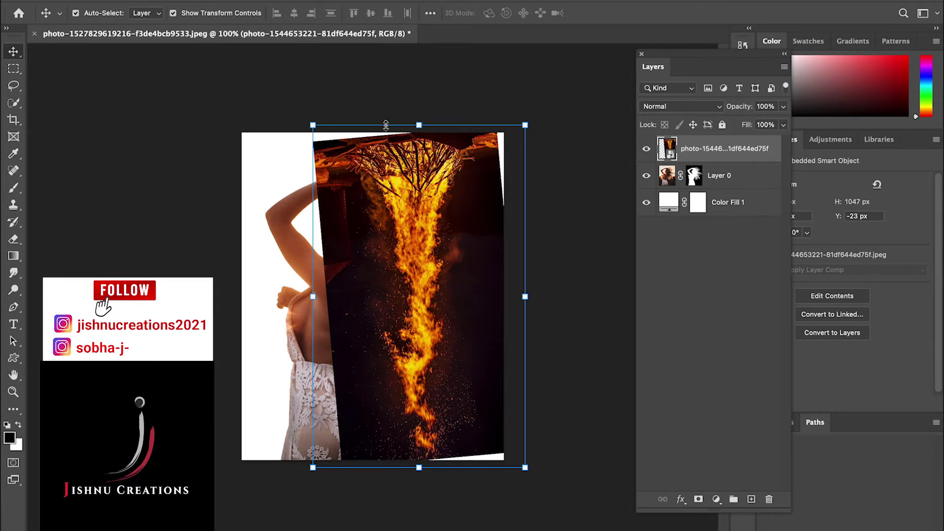
pyautogui.click(313, 125)
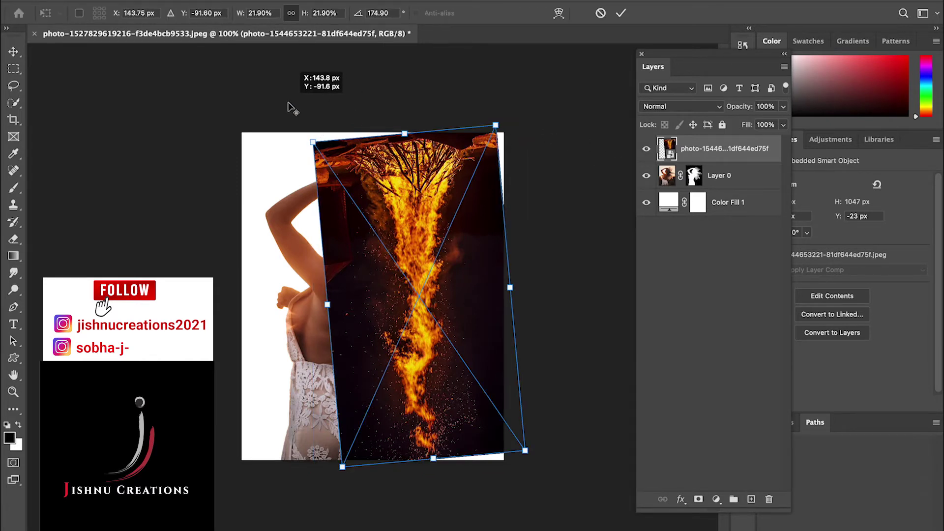
pyautogui.moveTo(308, 139); pyautogui.dragTo(286, 127)
pyautogui.press('Return')
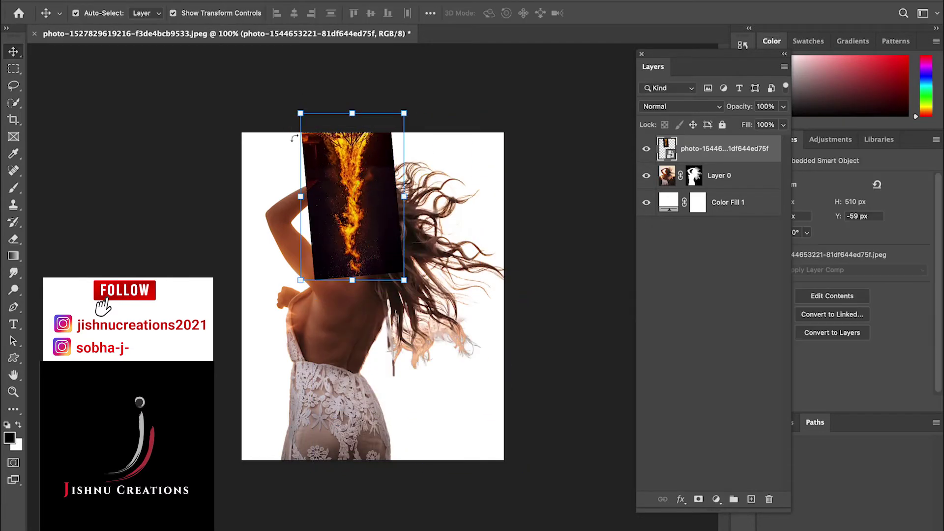
pyautogui.click(403, 281)
pyautogui.moveTo(402, 277); pyautogui.dragTo(466, 430)
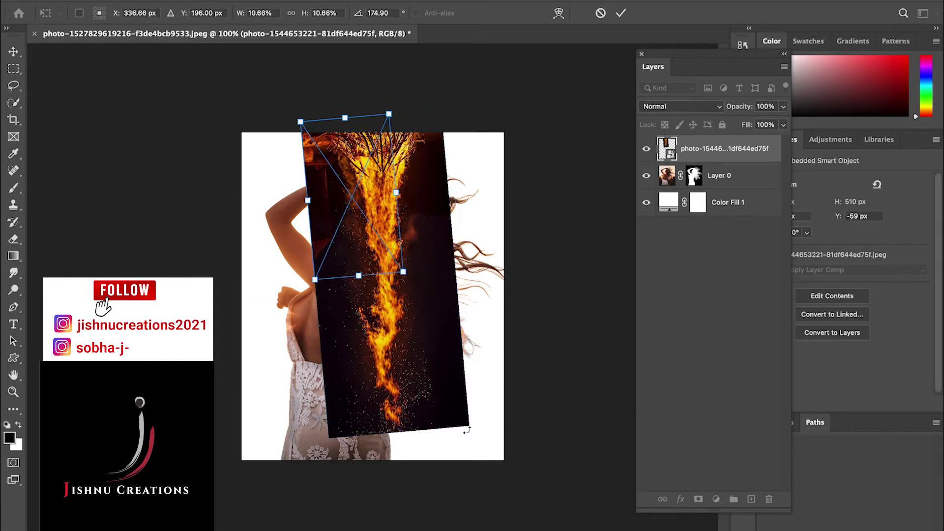
pyautogui.hotkey('ctrl', 'z')
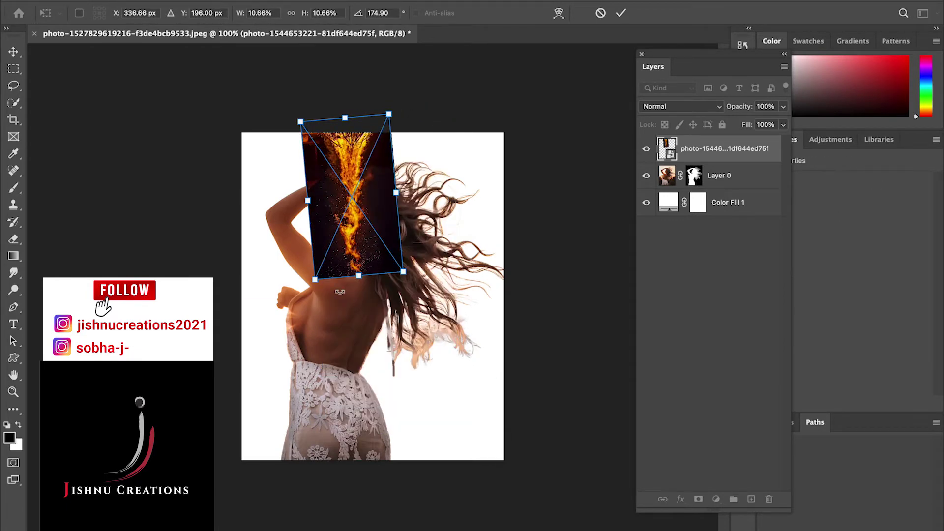
pyautogui.press('Return')
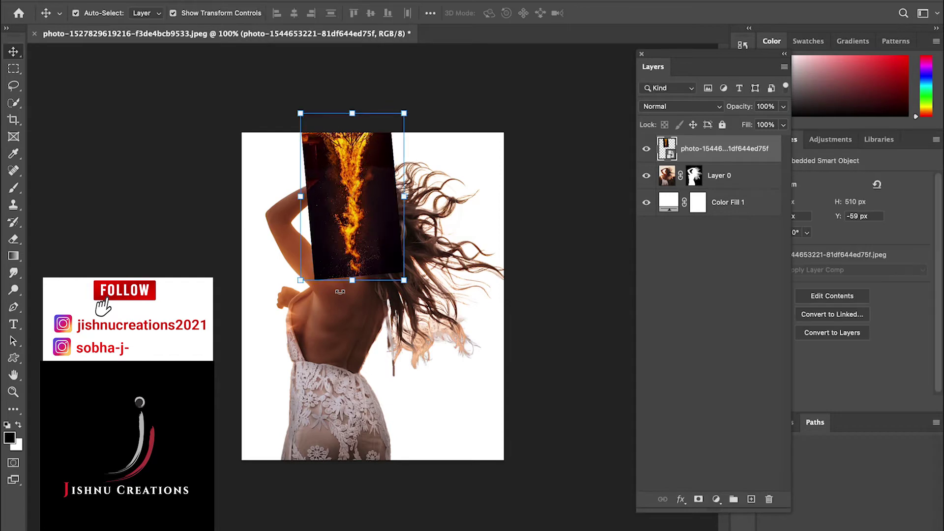
pyautogui.hotkey('ctrl', 'z')
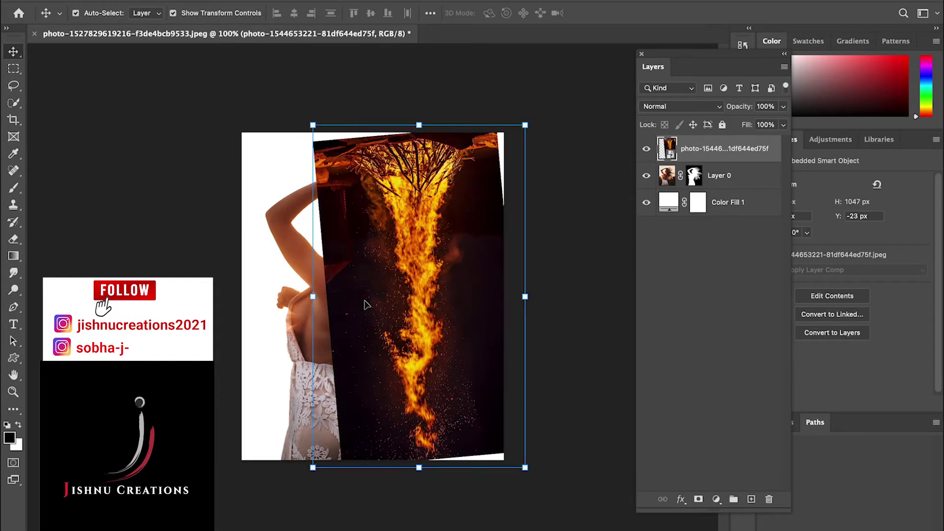
# - Enlarge the bonfire photo to about 26.47% and reposition it so the flames run down over the hair
pyautogui.moveTo(436, 180); pyautogui.dragTo(419, 169)
pyautogui.moveTo(511, 109); pyautogui.dragTo(563, 55)
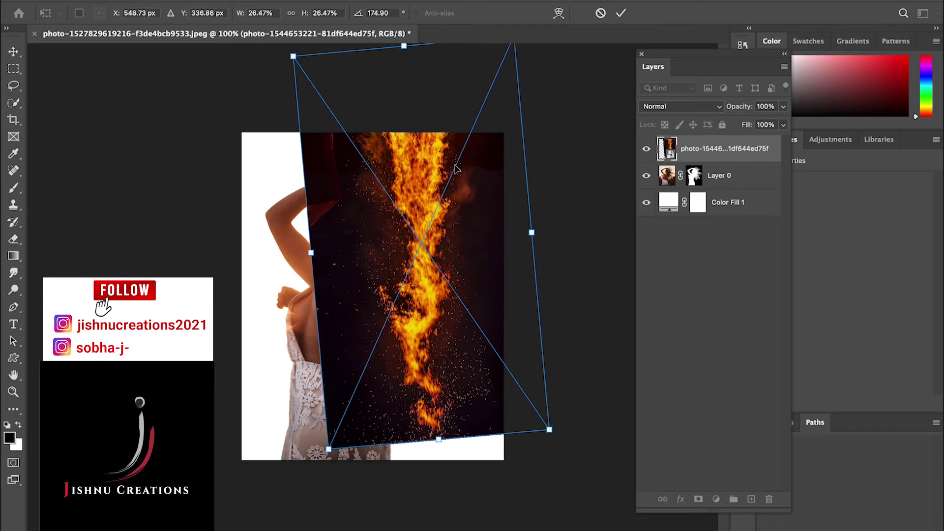
pyautogui.moveTo(421, 209); pyautogui.dragTo(422, 272)
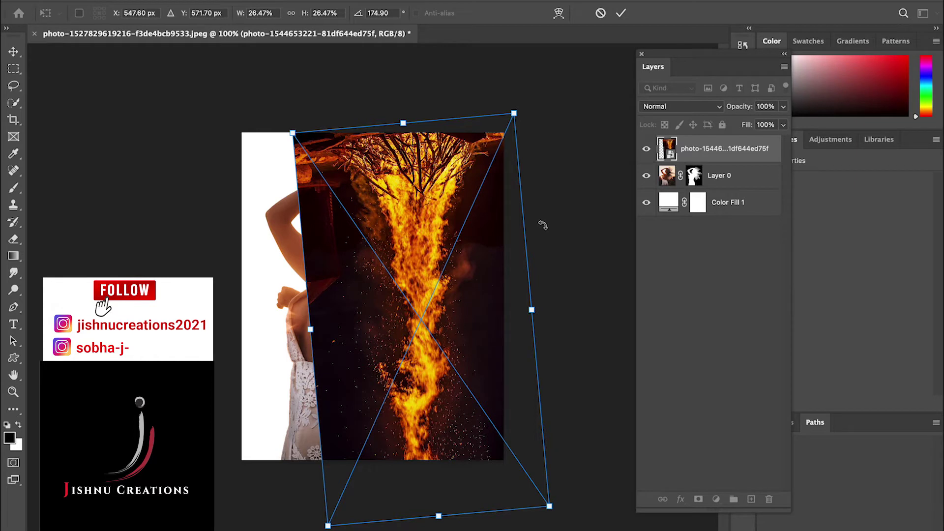
pyautogui.press('Return')
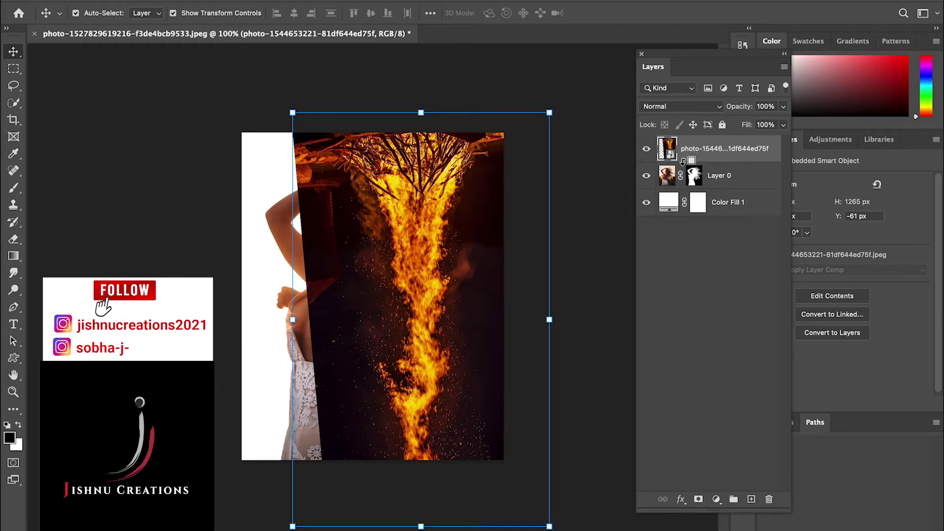
# - Clip the bonfire photo to Layer 0, enlarge it to about 31.45%, and position its flames within the woman's flowing hair
pyautogui.keyDown('alt'); pyautogui.click(682, 162); pyautogui.keyUp('alt')
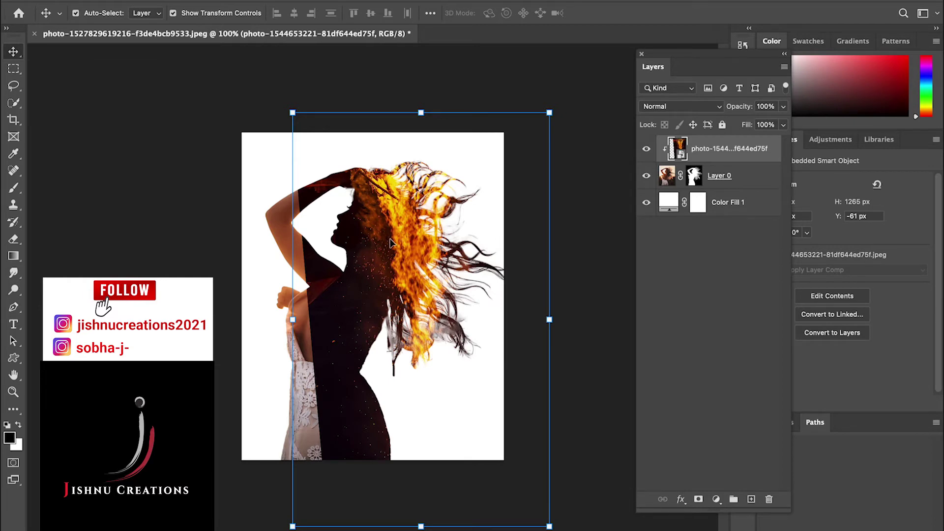
pyautogui.moveTo(390, 242); pyautogui.dragTo(396, 220)
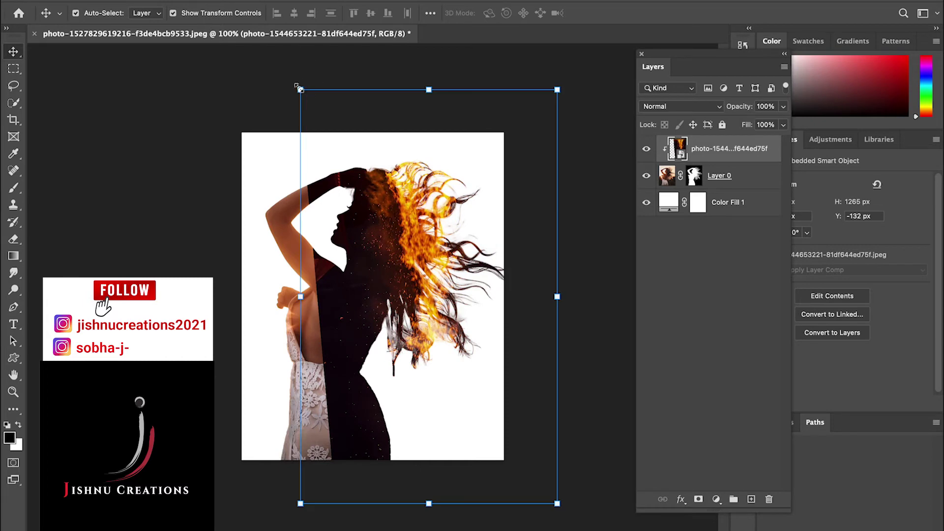
pyautogui.moveTo(298, 88); pyautogui.dragTo(226, 57)
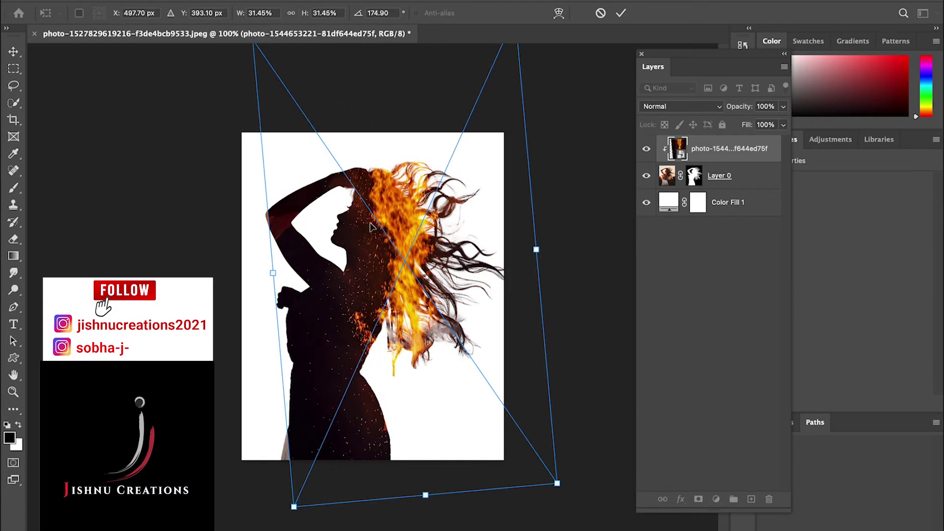
pyautogui.moveTo(395, 230); pyautogui.dragTo(421, 271)
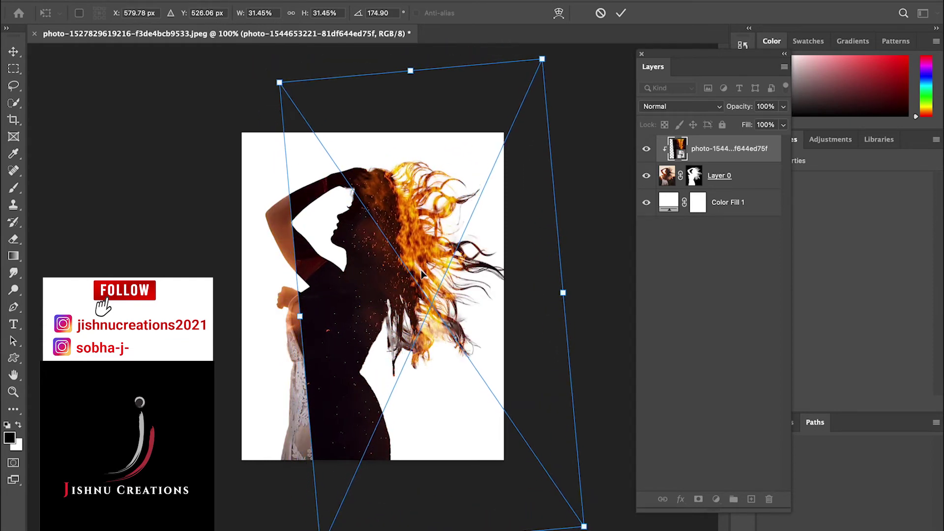
pyautogui.press('Return')
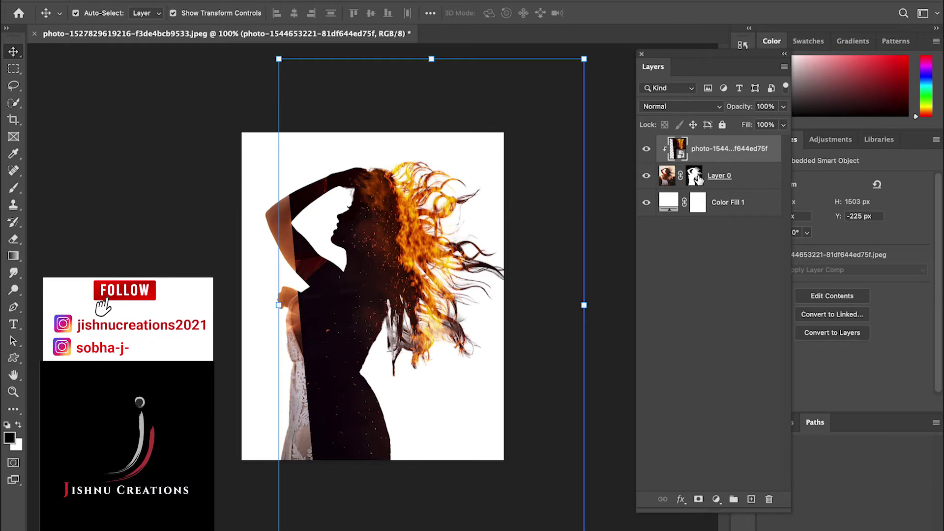
# - Add a layer mask to the bonfire layer and paint it black over the woman's arm, back and dress with a soft brush
pyautogui.click(698, 500)
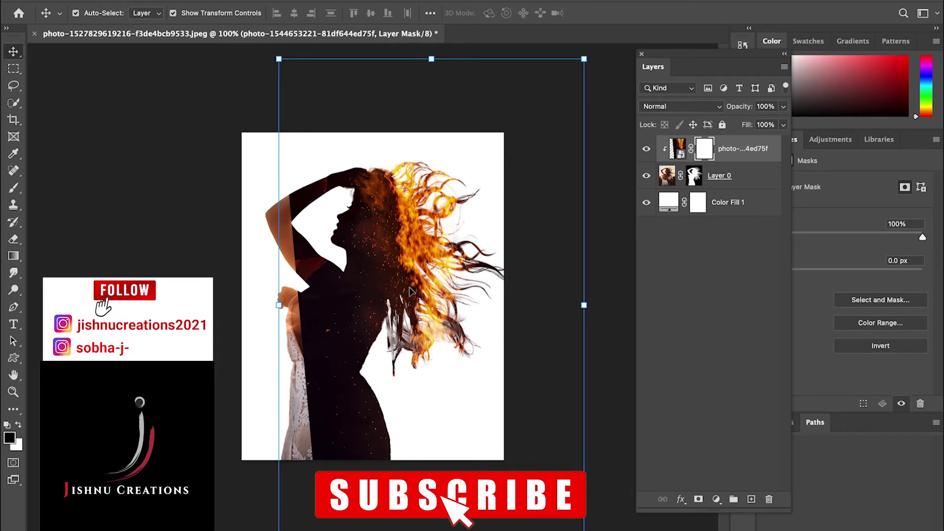
pyautogui.press('b')
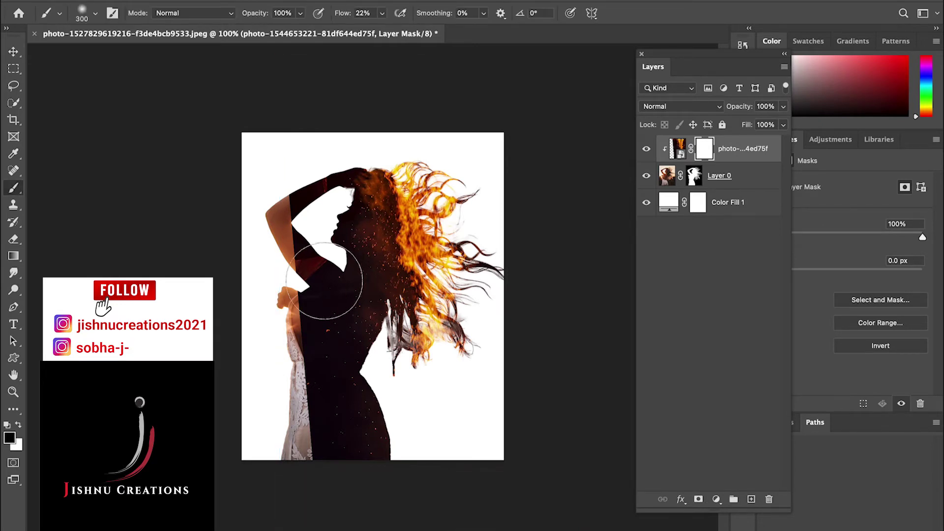
pyautogui.moveTo(302, 329)
pyautogui.mouseDown()
pyautogui.moveTo(268, 338)
pyautogui.moveTo(308, 324)
pyautogui.moveTo(265, 336)
pyautogui.moveTo(276, 387)
pyautogui.moveTo(294, 394)
pyautogui.moveTo(289, 425)
pyautogui.moveTo(340, 421)
pyautogui.moveTo(308, 426)
pyautogui.moveTo(311, 436)
pyautogui.moveTo(285, 461)
pyautogui.moveTo(315, 428)
pyautogui.moveTo(304, 436)
pyautogui.moveTo(324, 328)
pyautogui.moveTo(312, 292)
pyautogui.moveTo(297, 305)
pyautogui.moveTo(279, 280)
pyautogui.moveTo(284, 266)
pyautogui.moveTo(273, 267)
pyautogui.moveTo(298, 257)
pyautogui.moveTo(289, 279)
pyautogui.moveTo(259, 234)
pyautogui.moveTo(246, 176)
pyautogui.moveTo(273, 218)
pyautogui.moveTo(279, 145)
pyautogui.moveTo(270, 236)
pyautogui.moveTo(277, 251)
pyautogui.moveTo(274, 212)
pyautogui.moveTo(264, 294)
pyautogui.moveTo(285, 393)
pyautogui.moveTo(285, 345)
pyautogui.mouseUp()
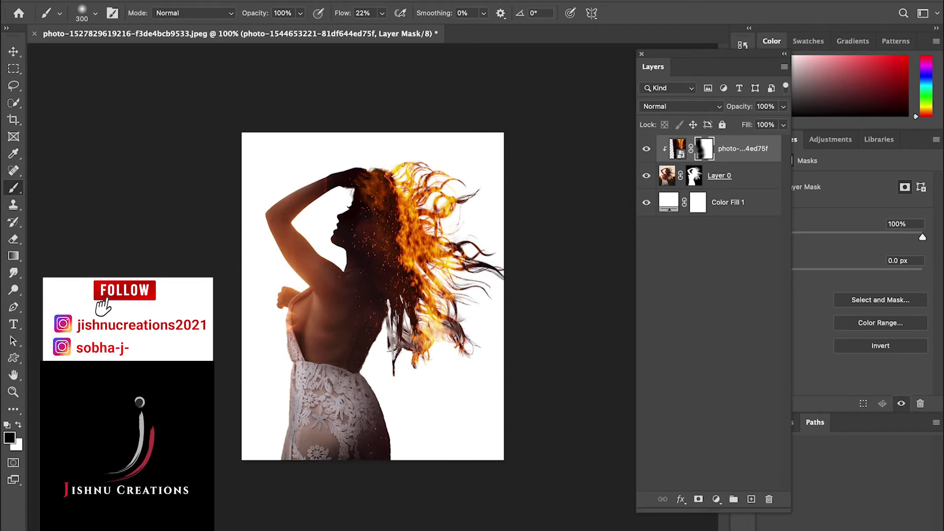
# - Paint white on the bonfire layer's mask over the woman's arm, back and dress
pyautogui.click(18, 424)
pyautogui.moveTo(305, 337)
pyautogui.mouseDown()
pyautogui.moveTo(340, 461)
pyautogui.moveTo(298, 390)
pyautogui.moveTo(294, 420)
pyautogui.moveTo(300, 326)
pyautogui.moveTo(290, 308)
pyautogui.moveTo(287, 234)
pyautogui.moveTo(268, 290)
pyautogui.mouseUp()
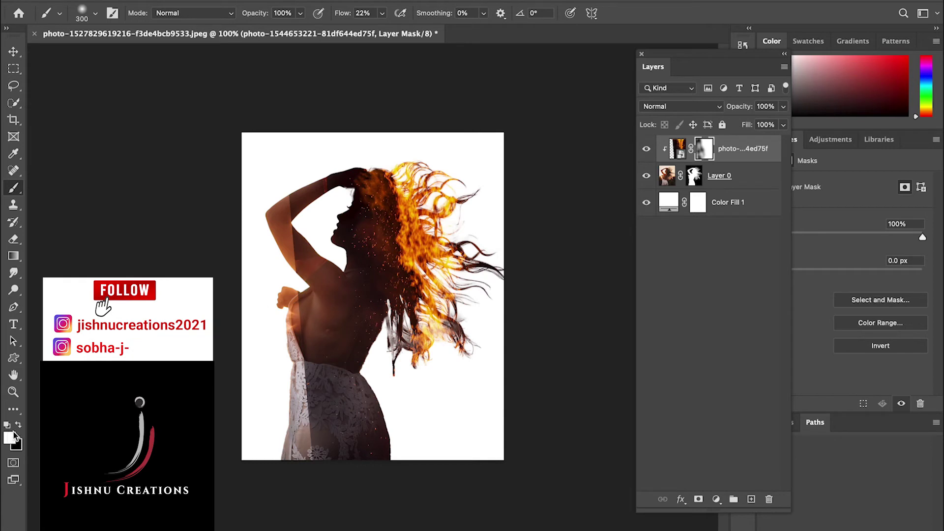
# - Paint the bonfire layer's mask black over the dress, back, arm and face, and lightly over the outer hair strands
pyautogui.click(17, 424)
pyautogui.moveTo(321, 475)
pyautogui.mouseDown()
pyautogui.moveTo(276, 391)
pyautogui.moveTo(320, 403)
pyautogui.moveTo(270, 314)
pyautogui.mouseUp()
pyautogui.moveTo(297, 283)
pyautogui.mouseDown()
pyautogui.moveTo(264, 158)
pyautogui.moveTo(251, 219)
pyautogui.moveTo(273, 222)
pyautogui.moveTo(322, 172)
pyautogui.moveTo(339, 251)
pyautogui.moveTo(332, 224)
pyautogui.moveTo(318, 268)
pyautogui.mouseUp()
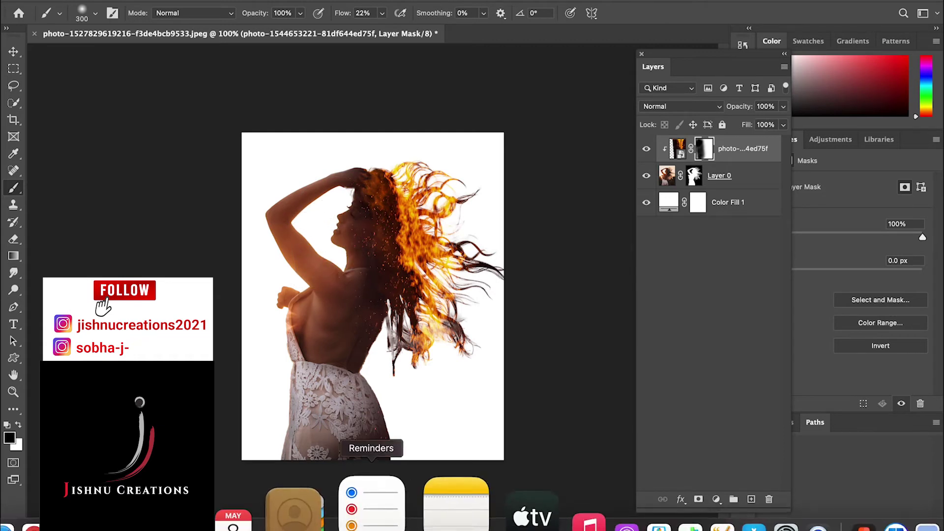
pyautogui.moveTo(428, 348)
pyautogui.mouseDown()
pyautogui.moveTo(400, 379)
pyautogui.moveTo(491, 341)
pyautogui.moveTo(484, 223)
pyautogui.moveTo(466, 164)
pyautogui.moveTo(479, 150)
pyautogui.moveTo(445, 128)
pyautogui.mouseUp()
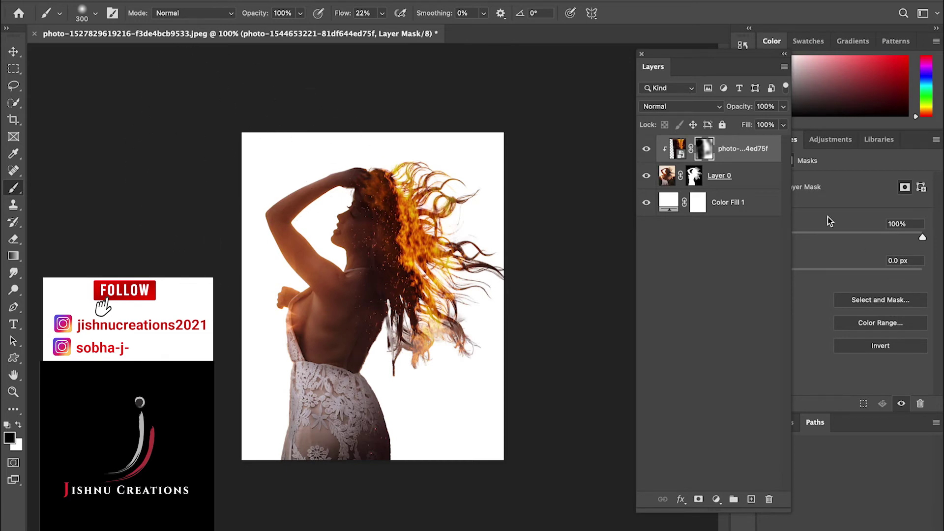
# - Add a Curves adjustment above Layer 0, with the white point input at 118 and the black point input at 29
pyautogui.click(667, 177)
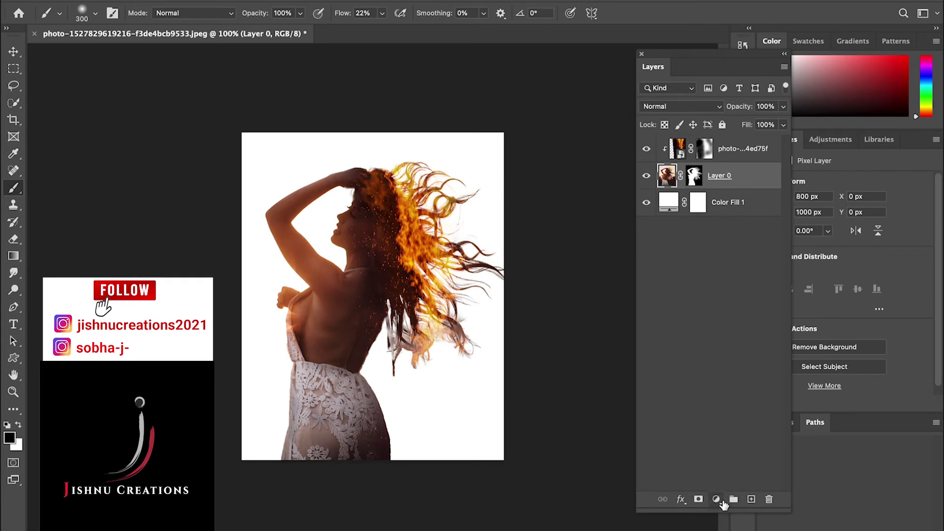
pyautogui.click(722, 500)
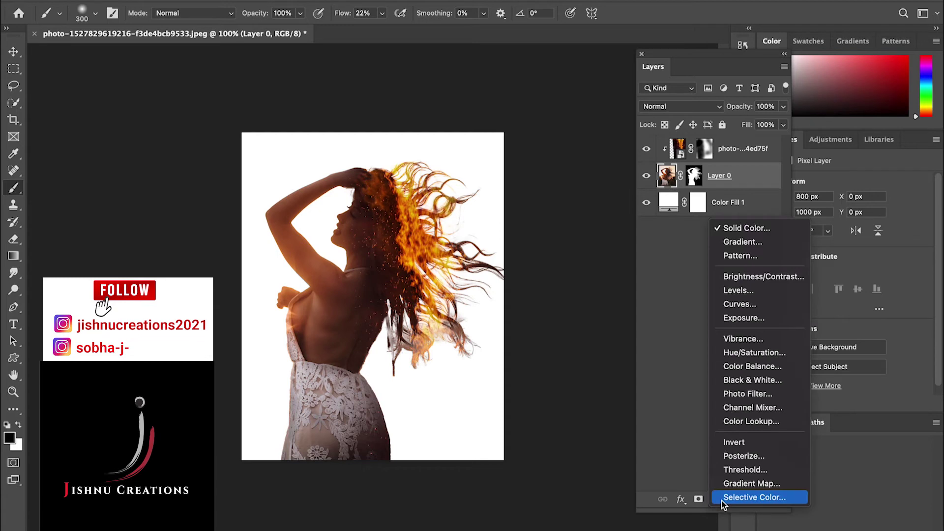
pyautogui.click(742, 304)
pyautogui.moveTo(921, 352); pyautogui.dragTo(853, 350)
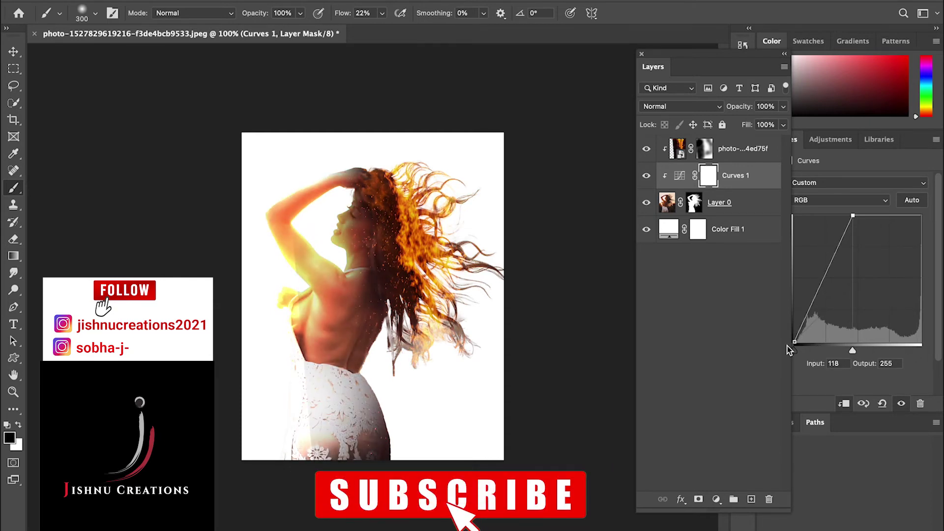
pyautogui.moveTo(796, 351); pyautogui.dragTo(808, 351)
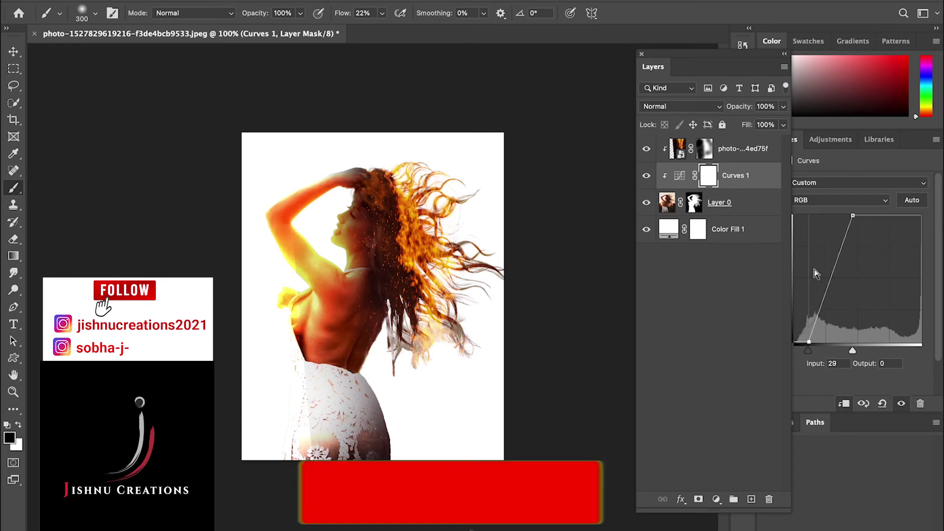
# - Move the floating Layers panel clear of the Curves properties
pyautogui.click(839, 140)
pyautogui.click(796, 139)
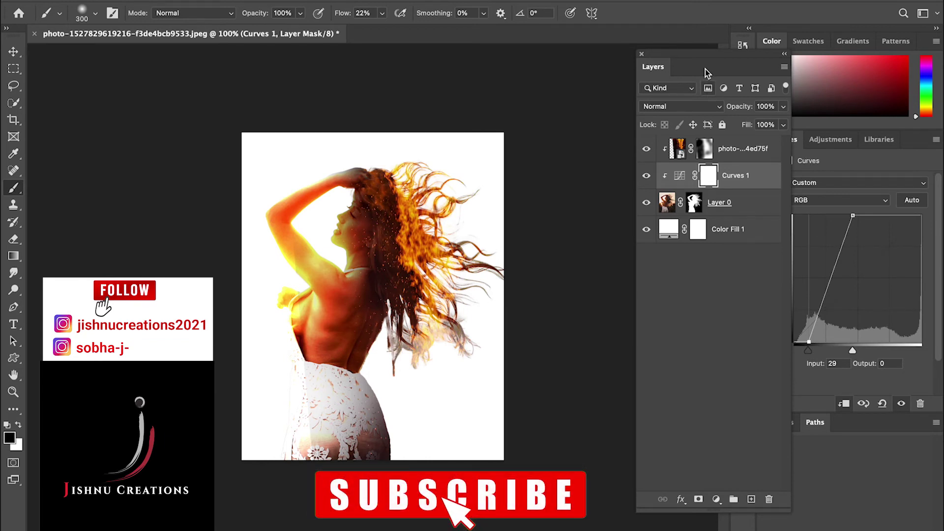
pyautogui.moveTo(705, 69); pyautogui.dragTo(607, 68)
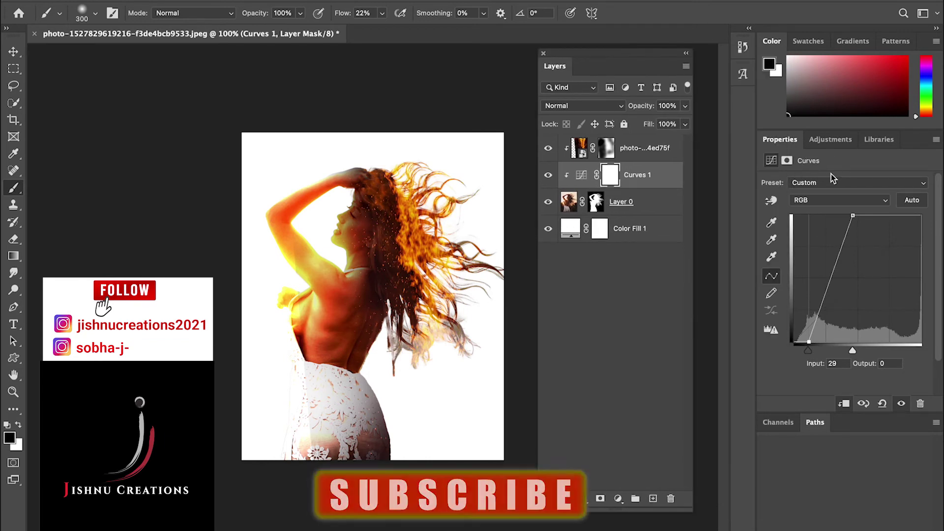
# - Set the Curves 1 white point input to 128 and lower its black point input slightly
pyautogui.moveTo(809, 351); pyautogui.dragTo(858, 351)
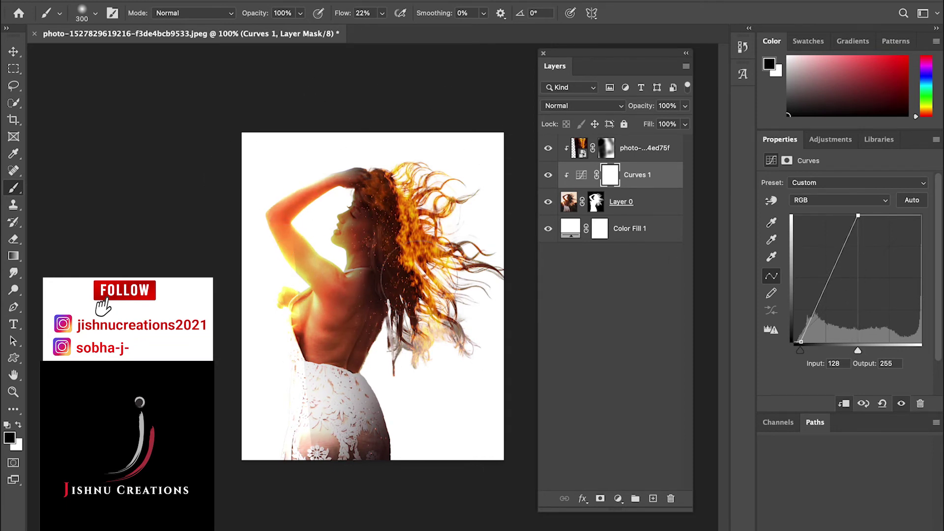
# - Change the Color Fill 1 background colour to black (000000)
pyautogui.doubleClick(571, 231)
pyautogui.moveTo(611, 410); pyautogui.dragTo(595, 441)
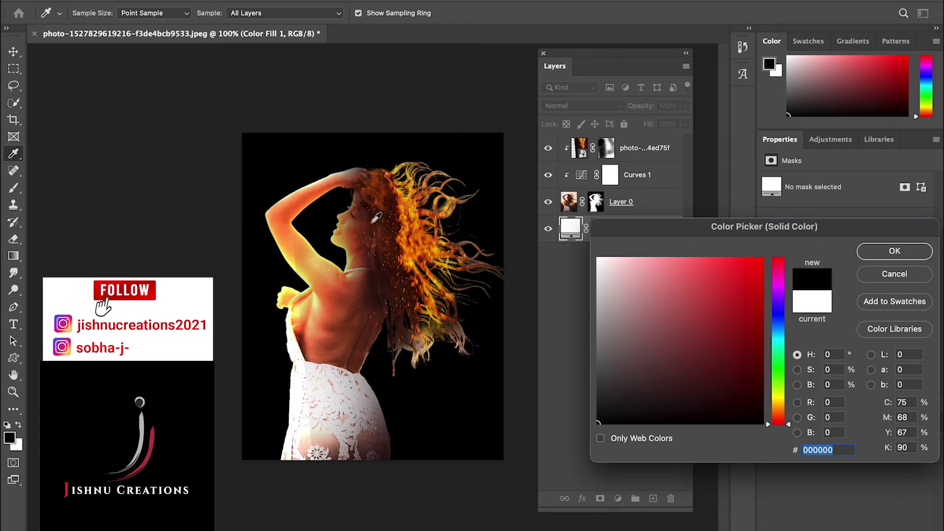
pyautogui.click(391, 274)
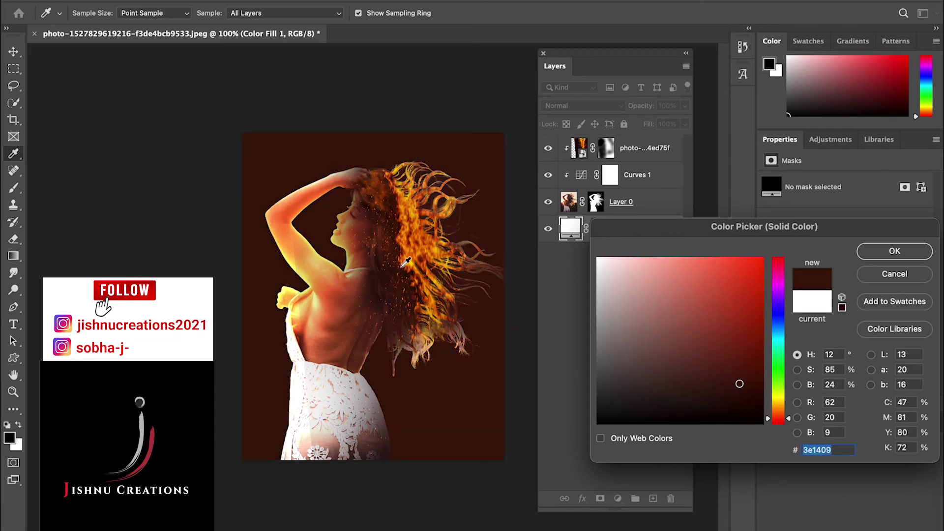
pyautogui.moveTo(607, 391); pyautogui.dragTo(599, 423)
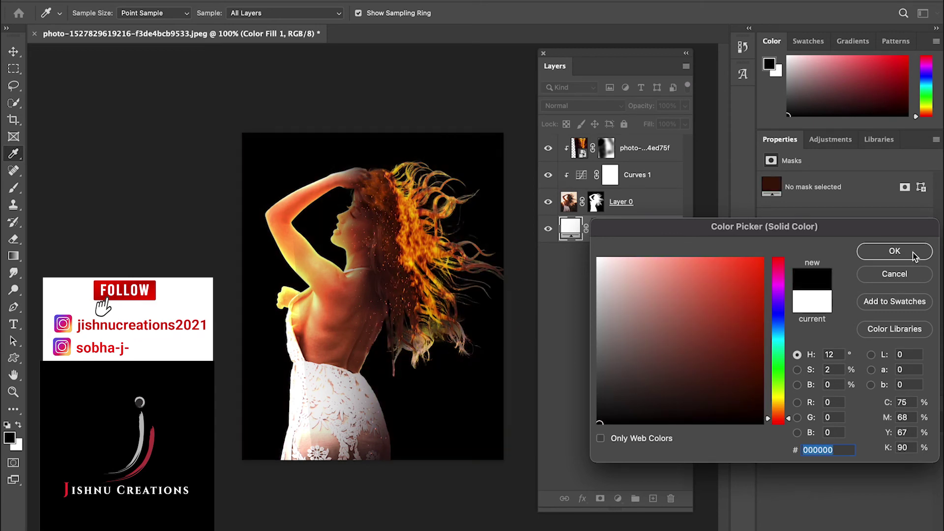
pyautogui.click(895, 252)
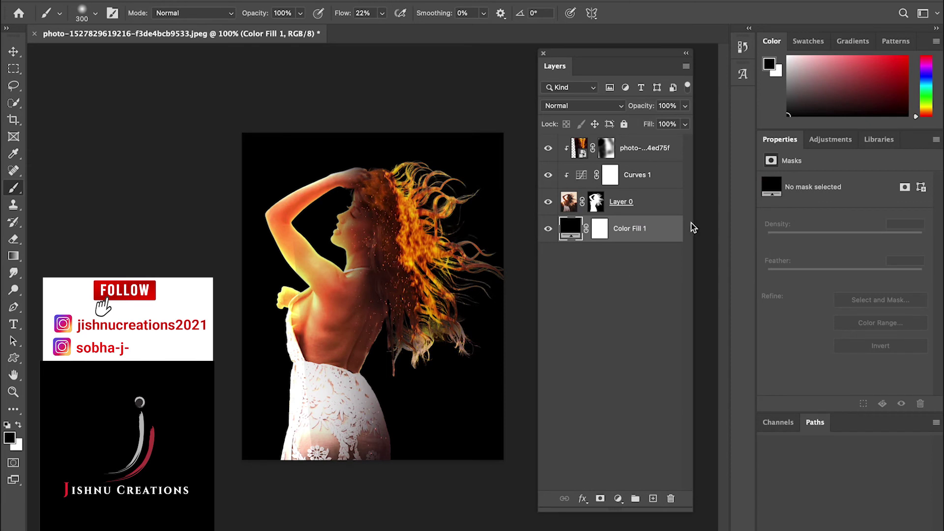
# - Paint white on the bonfire layer's mask over the outer and lower hair strands to extend the flames
pyautogui.click(606, 148)
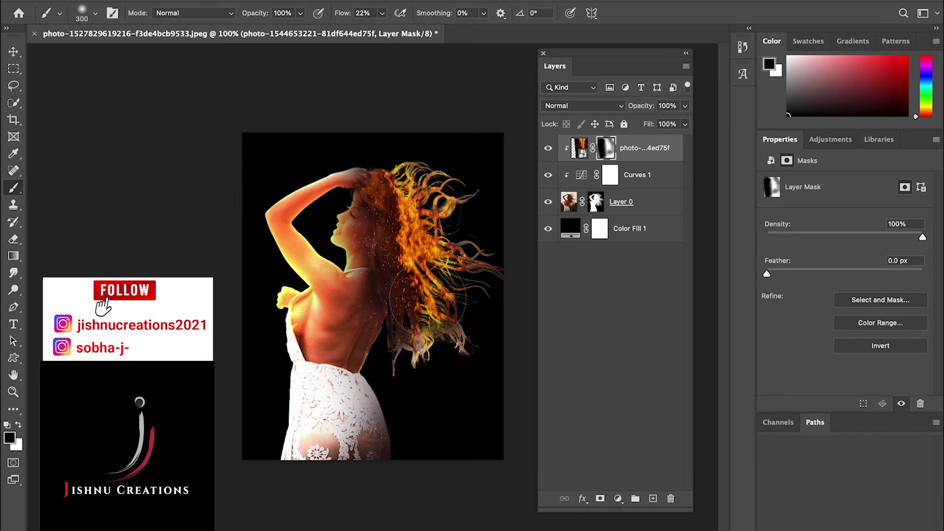
pyautogui.click(20, 425)
pyautogui.moveTo(350, 425)
pyautogui.mouseDown()
pyautogui.moveTo(432, 362)
pyautogui.moveTo(443, 410)
pyautogui.moveTo(432, 385)
pyautogui.moveTo(454, 364)
pyautogui.moveTo(431, 351)
pyautogui.moveTo(404, 342)
pyautogui.moveTo(390, 384)
pyautogui.moveTo(446, 286)
pyautogui.mouseUp()
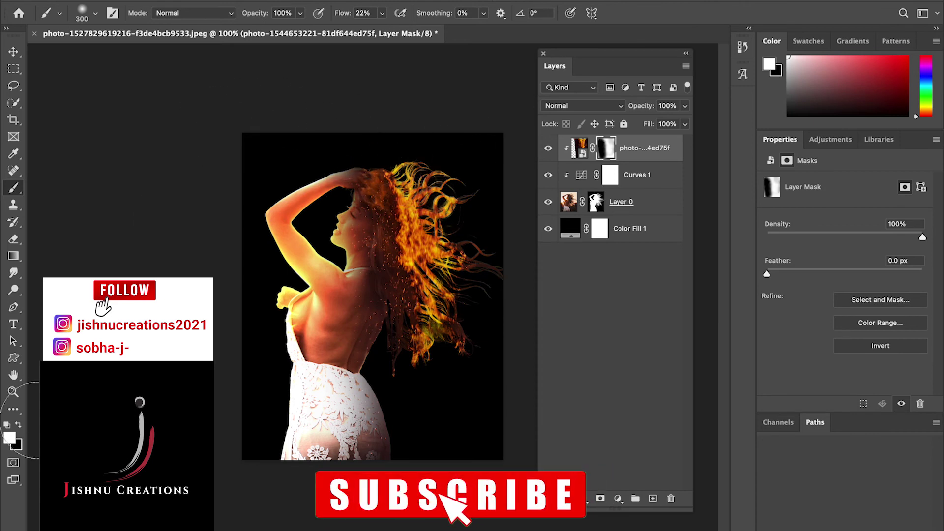
pyautogui.click(19, 424)
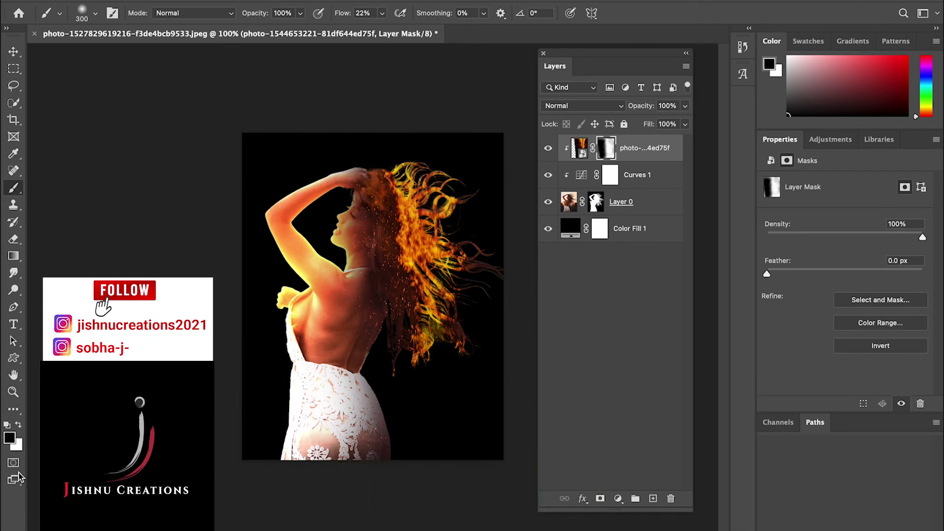
pyautogui.click(17, 426)
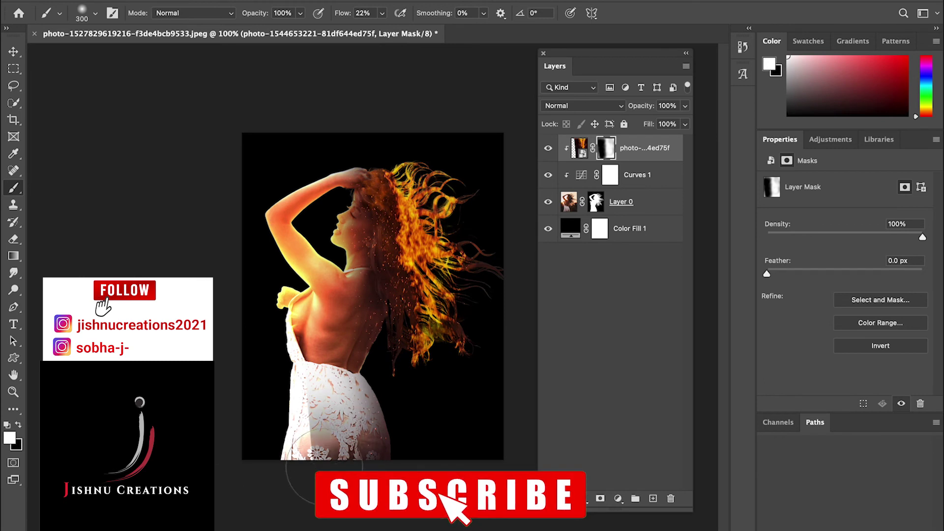
pyautogui.click(305, 465)
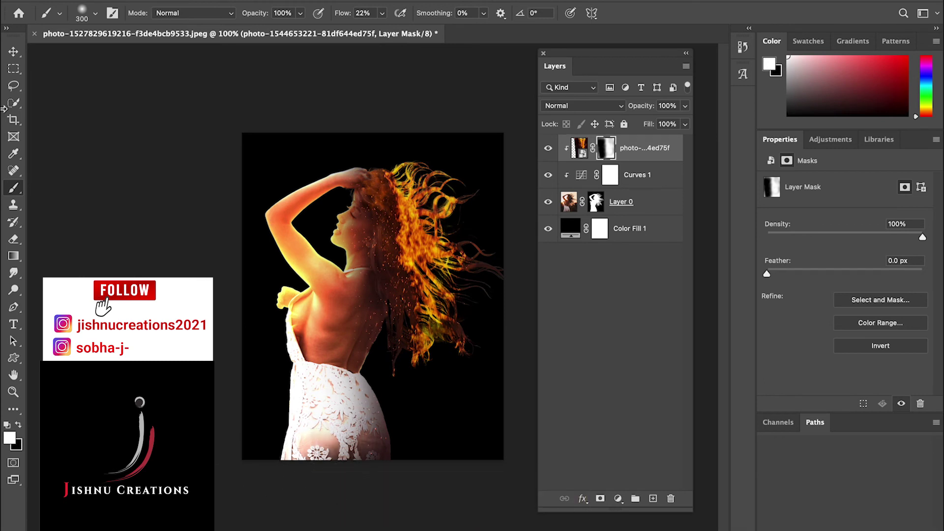
# - Scale the bonfire layer down to 79.63% and reposition it so the flames fill the woman's hair
pyautogui.click(12, 53)
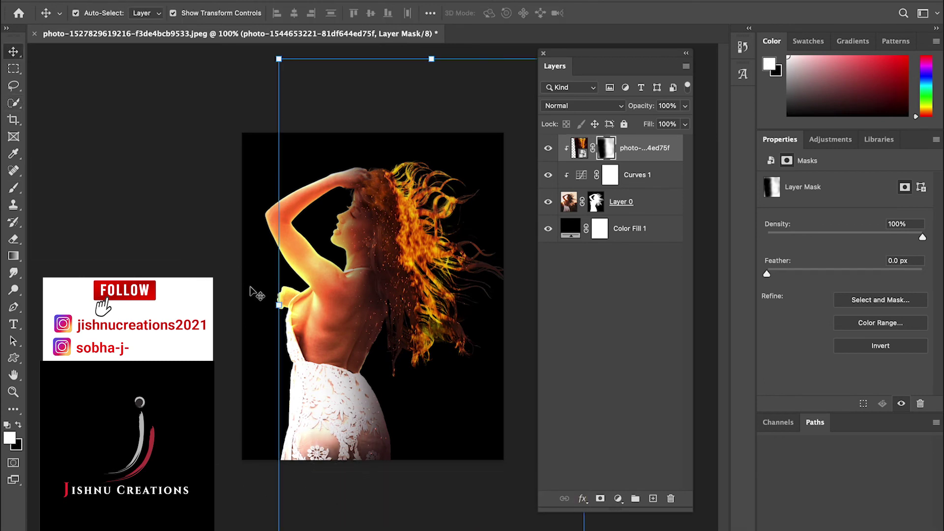
pyautogui.scroll(3, 384, 313)
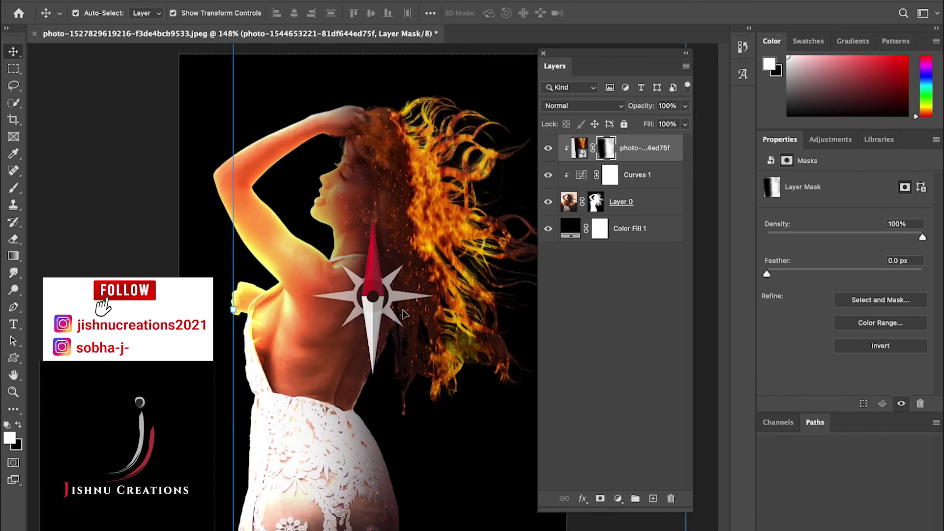
pyautogui.scroll(-1, 399, 312)
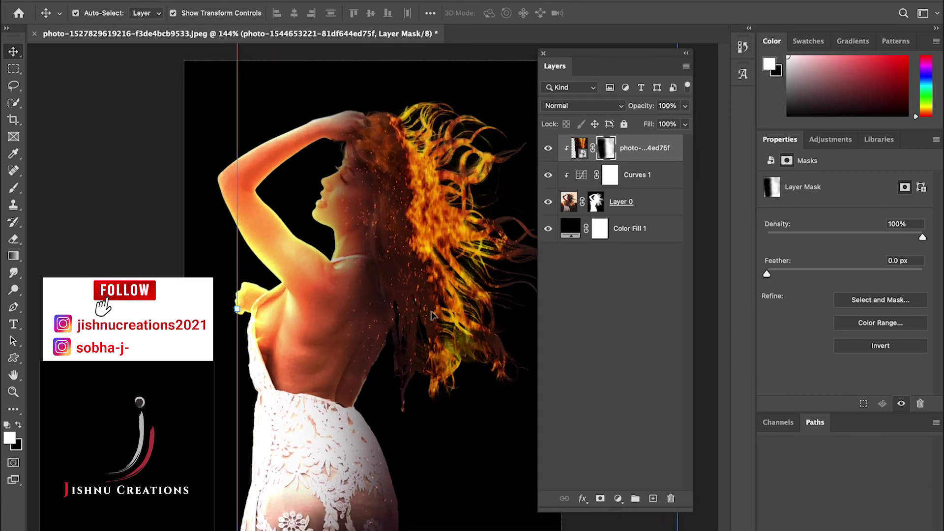
pyautogui.scroll(-3, 473, 219)
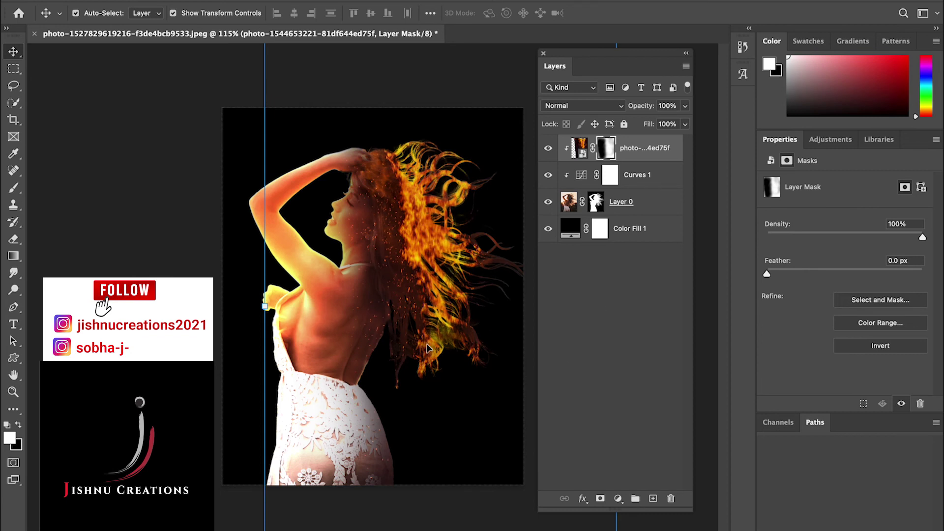
pyautogui.scroll(-2, 426, 348)
pyautogui.moveTo(284, 79); pyautogui.dragTo(343, 168)
pyautogui.click(284, 77)
pyautogui.moveTo(444, 322); pyautogui.dragTo(410, 293)
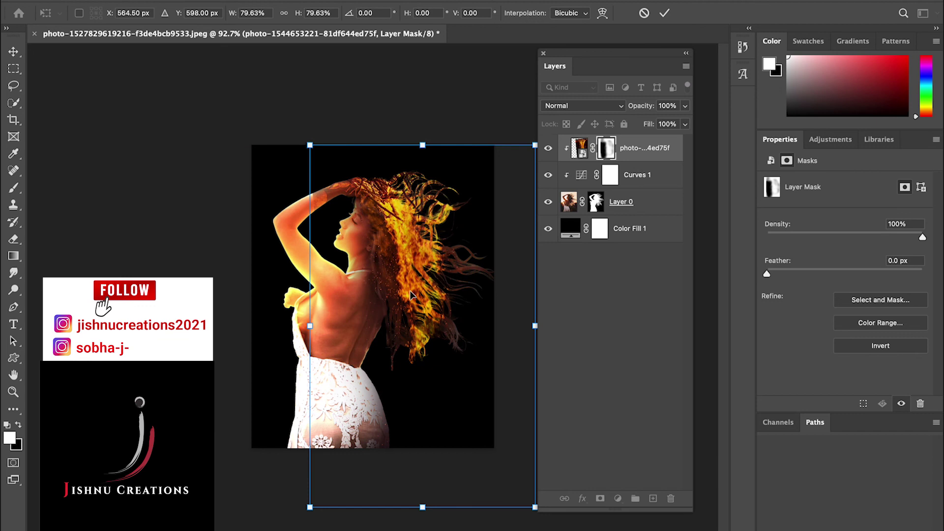
pyautogui.press('Return')
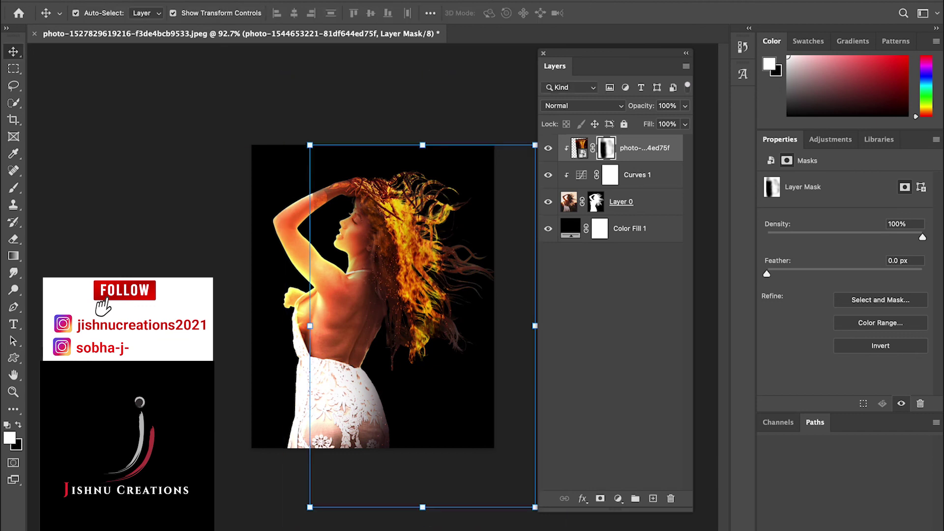
# - Paint black on the bonfire layer's mask over the raised arm, face and shoulder to clear the flames from the skin
pyautogui.click(19, 425)
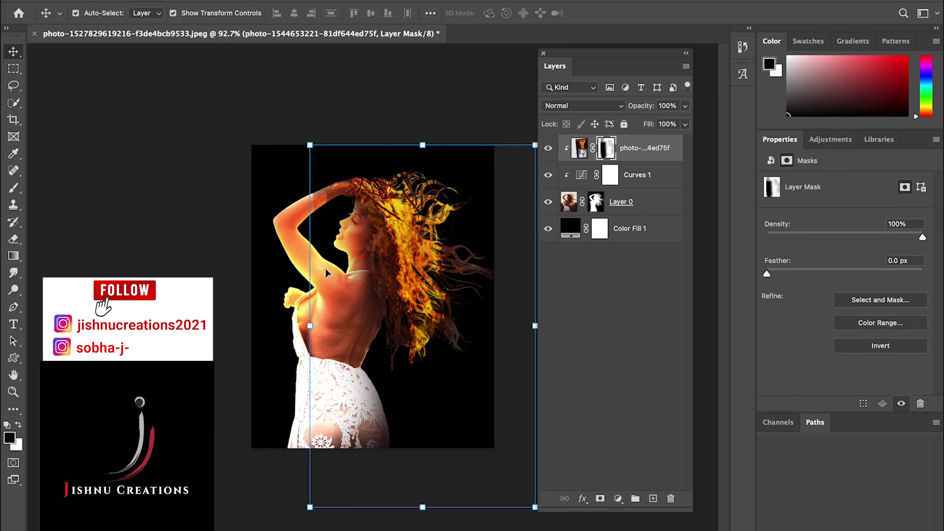
pyautogui.press('b')
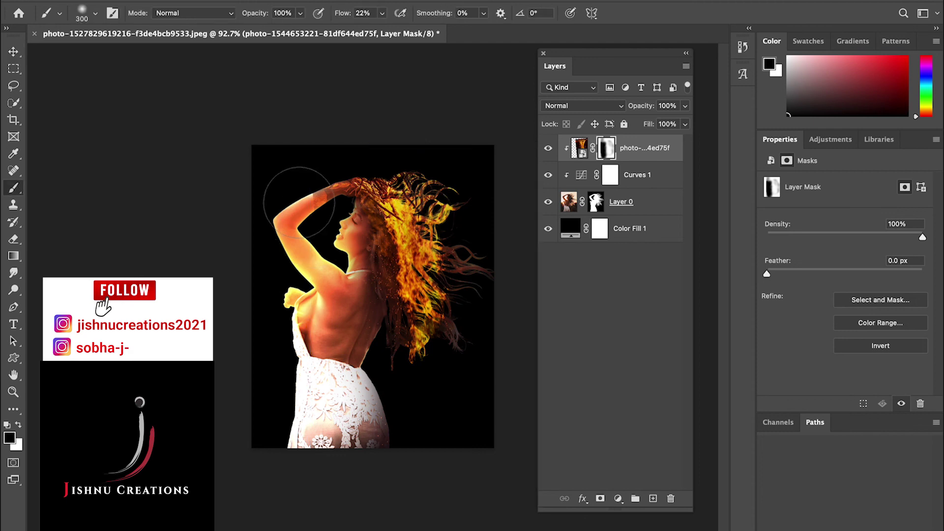
pyautogui.moveTo(302, 205)
pyautogui.mouseDown()
pyautogui.moveTo(328, 242)
pyautogui.moveTo(324, 270)
pyautogui.mouseUp()
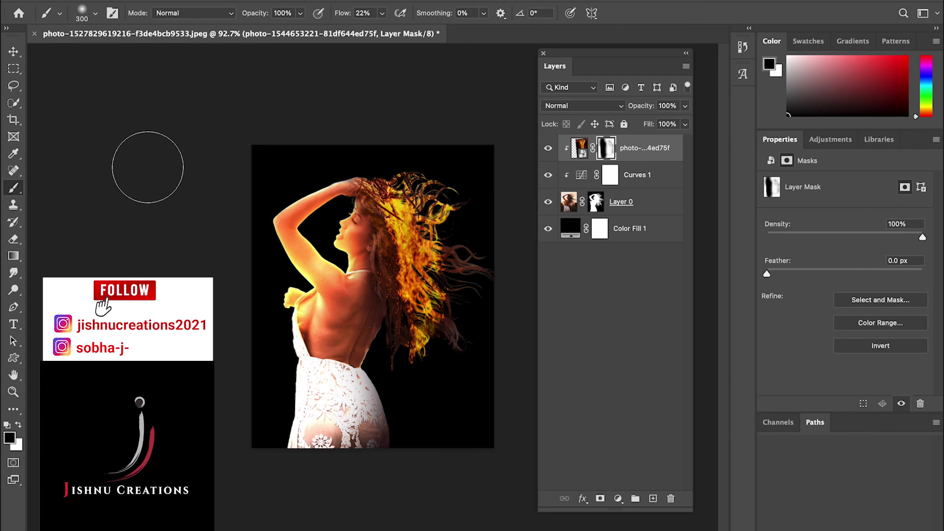
pyautogui.scroll(1, 147, 167)
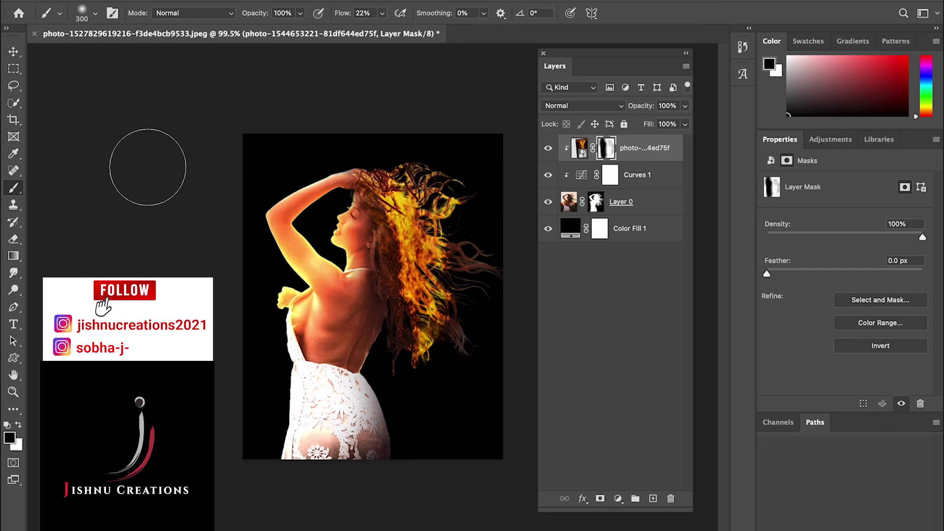